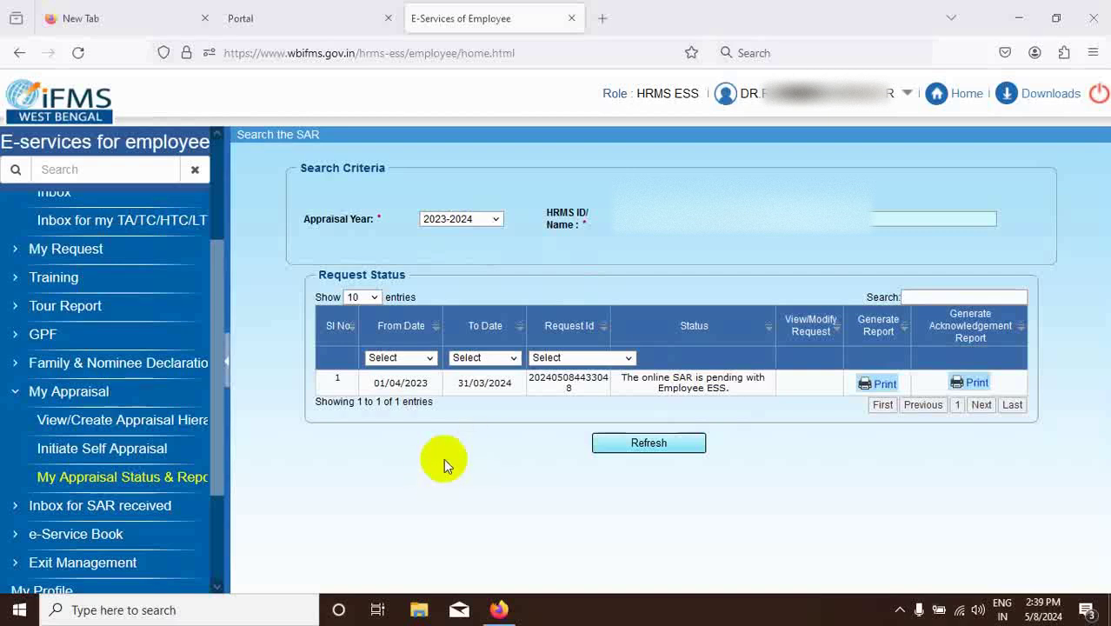
- Search the self appraisal initiation records for the report year 2023-2024
left_click(115, 455)
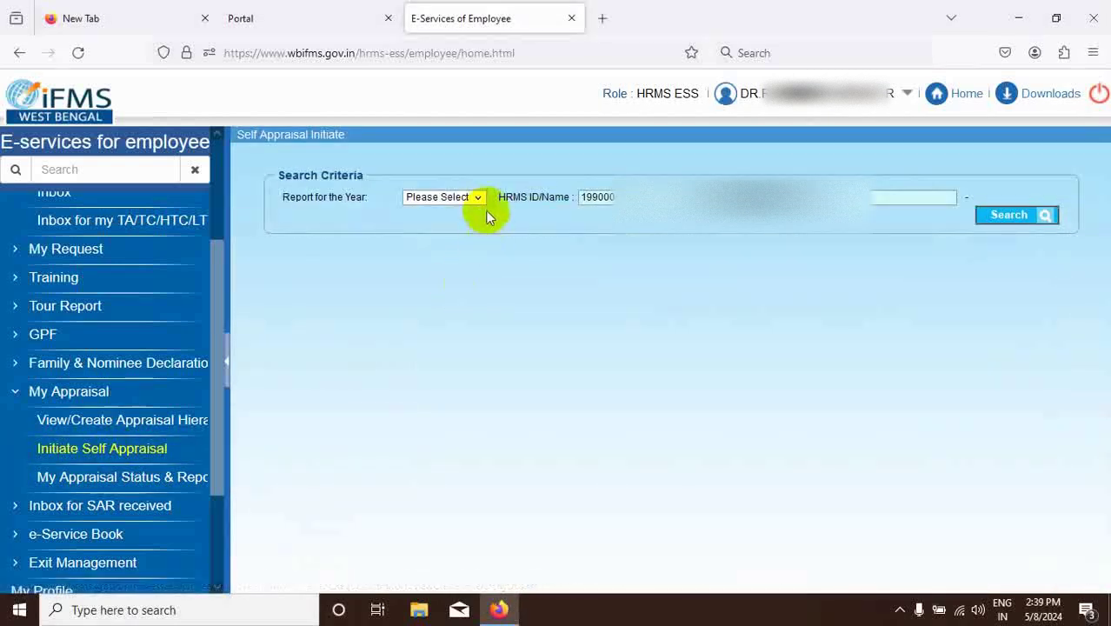
left_click(478, 198)
left_click(456, 348)
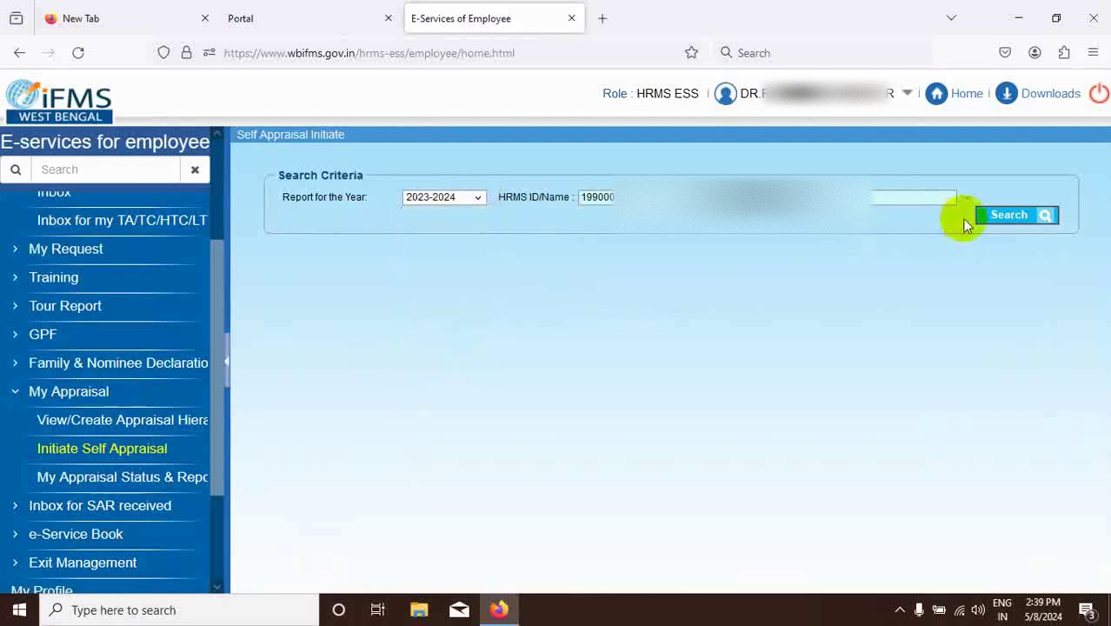
left_click(982, 219)
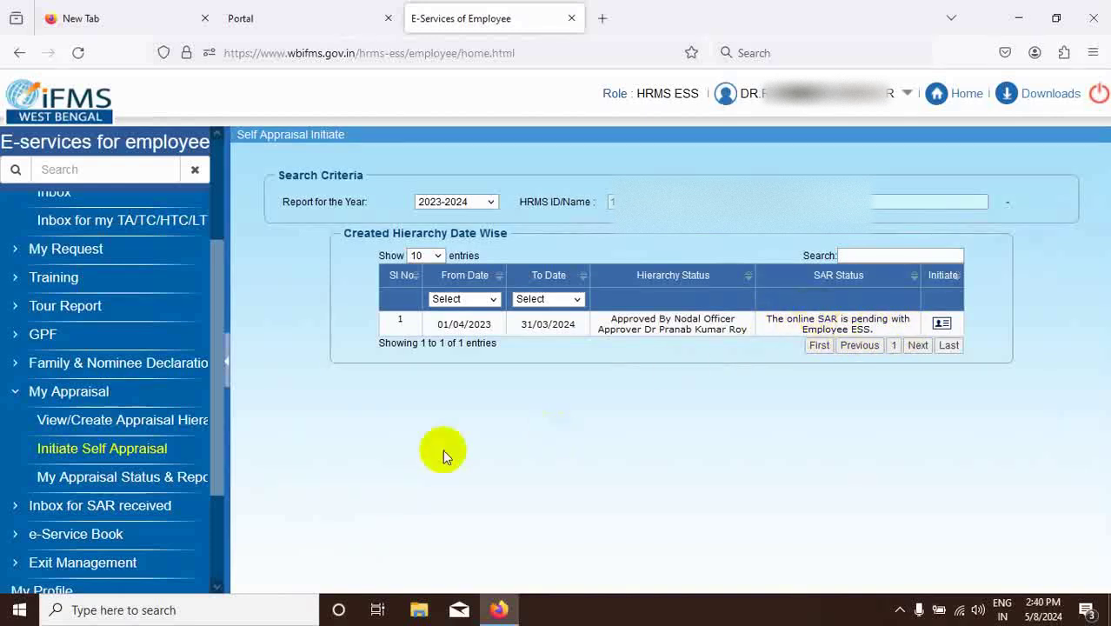
- Look up the created appraisal hierarchy for the appraisal year 2023-2024
left_click(105, 424)
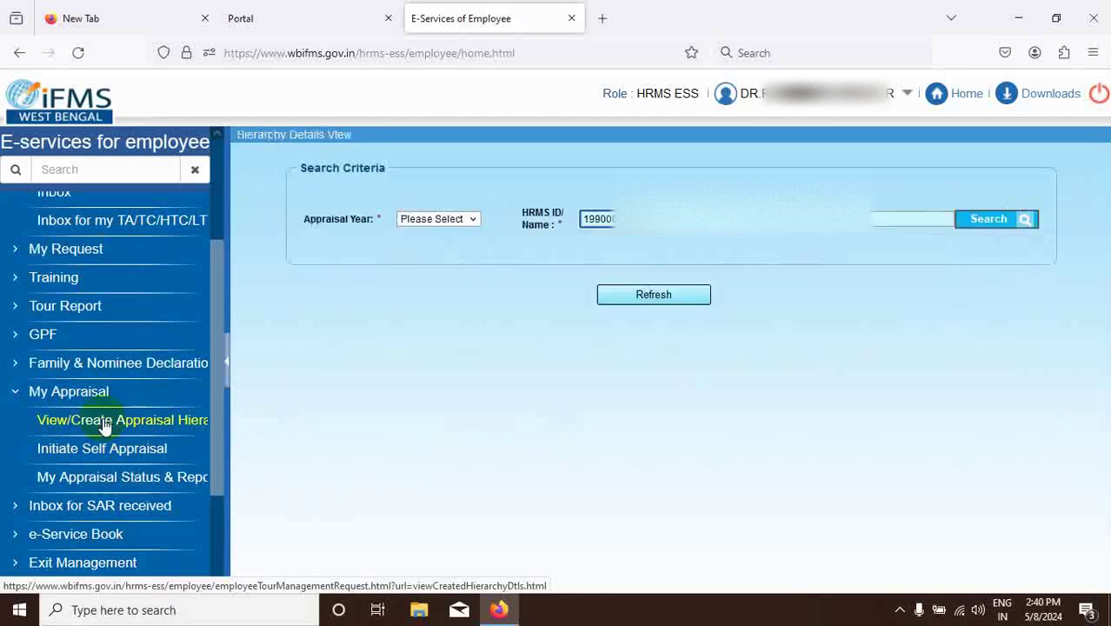
left_click(470, 219)
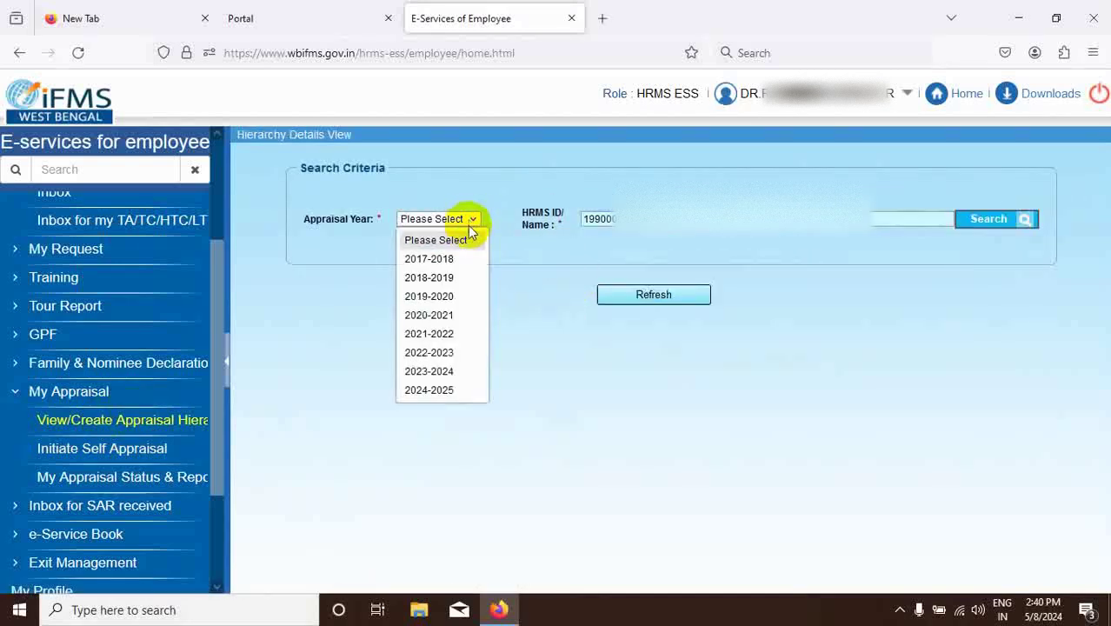
left_click(446, 371)
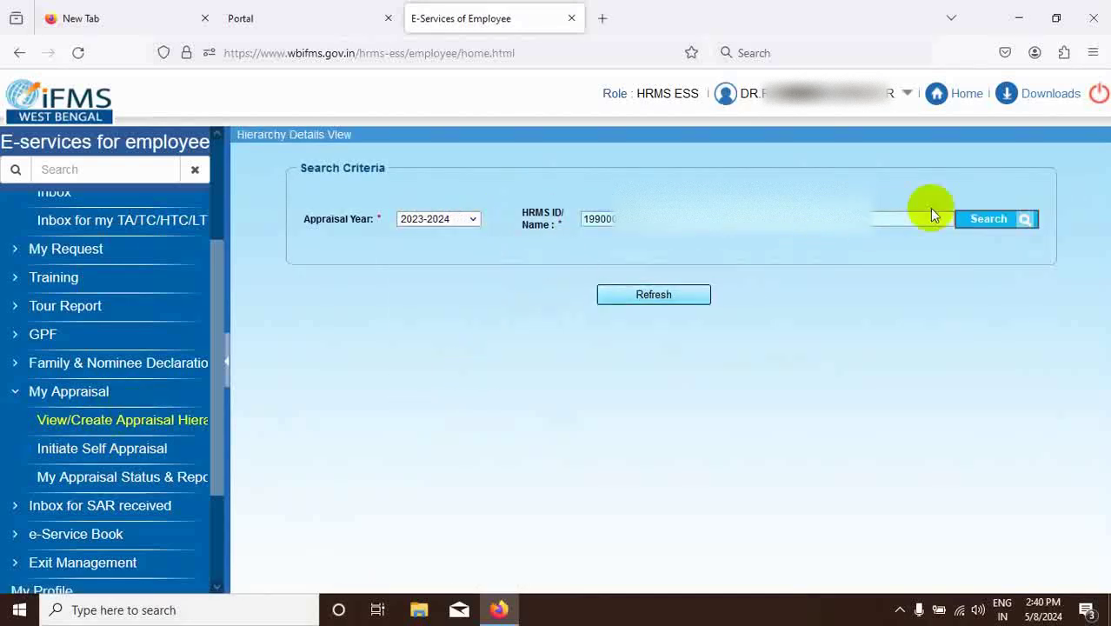
left_click(978, 224)
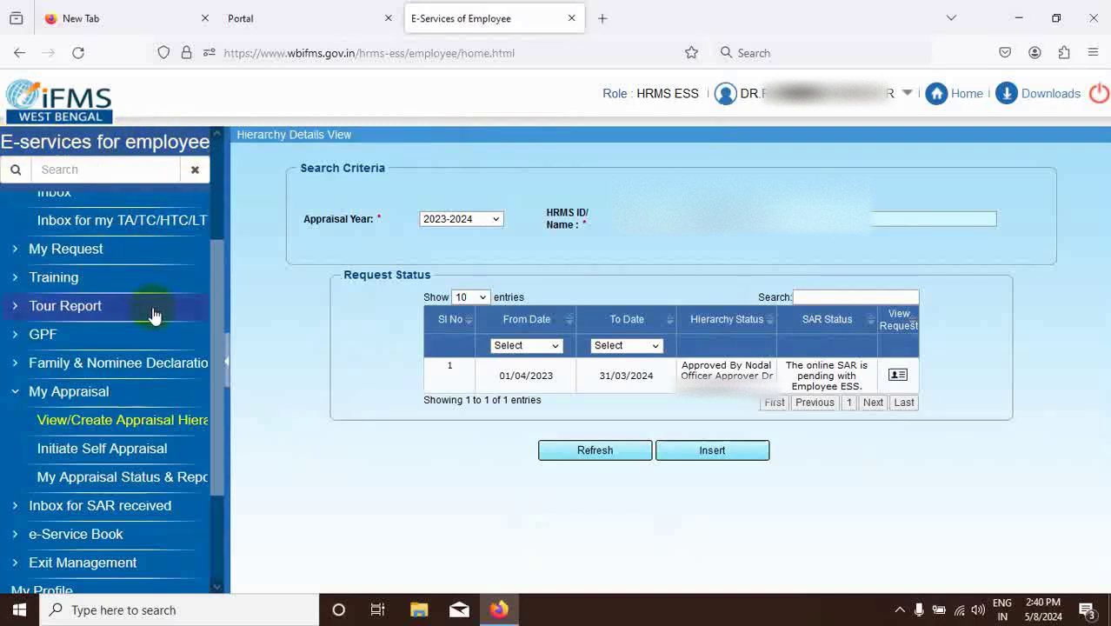
- Display the requests waiting in the general employee inbox under My Inbox
scroll(92, 342, "up", 2)
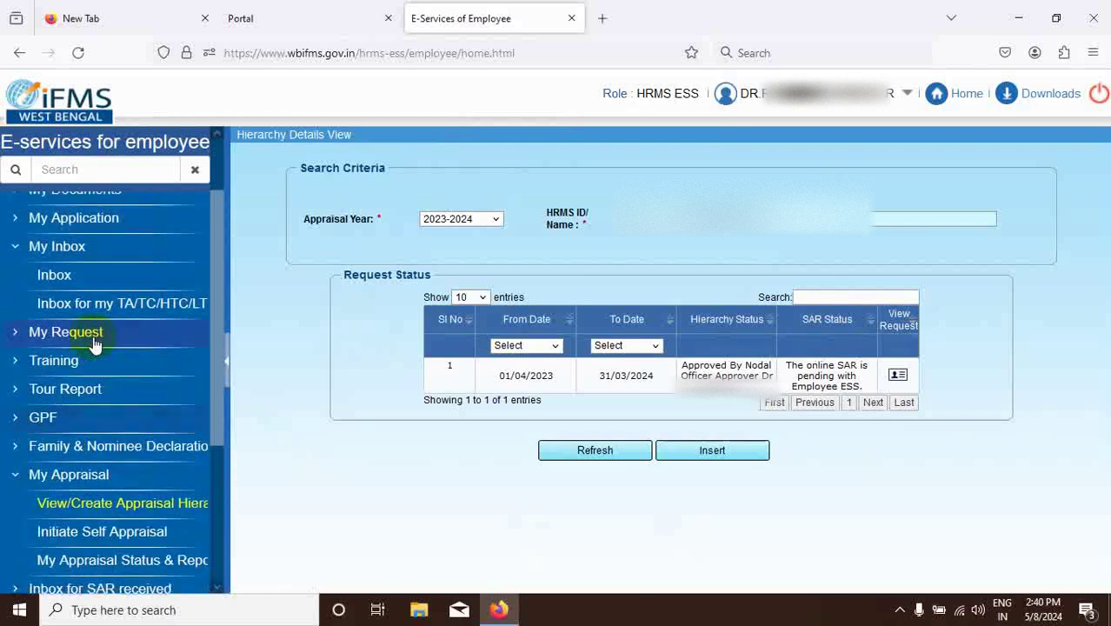
left_click(57, 248)
left_click(57, 249)
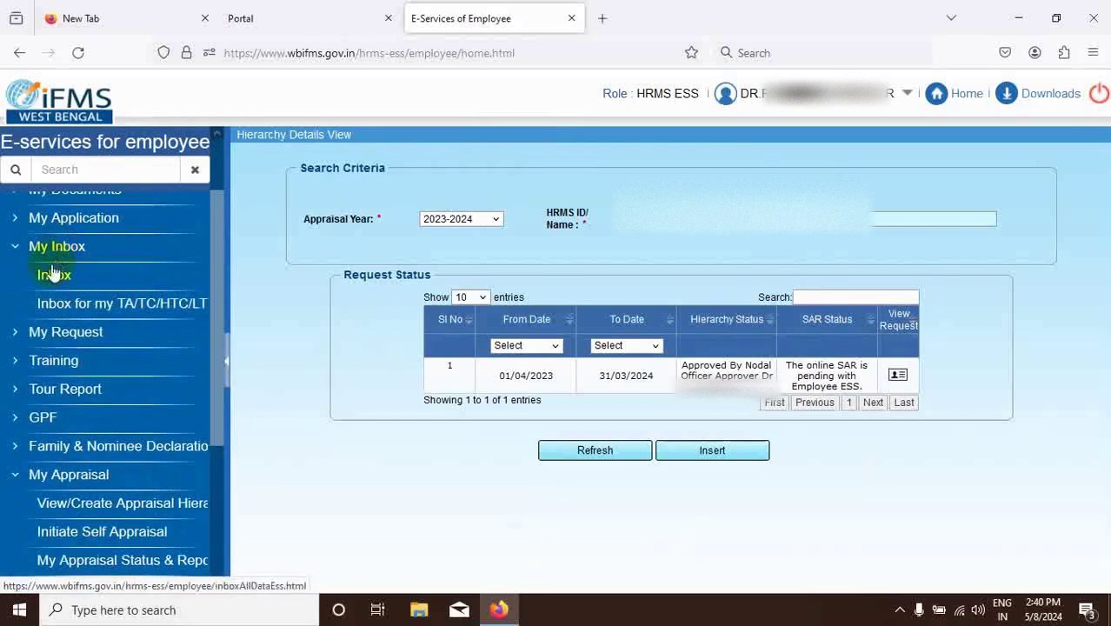
left_click(48, 278)
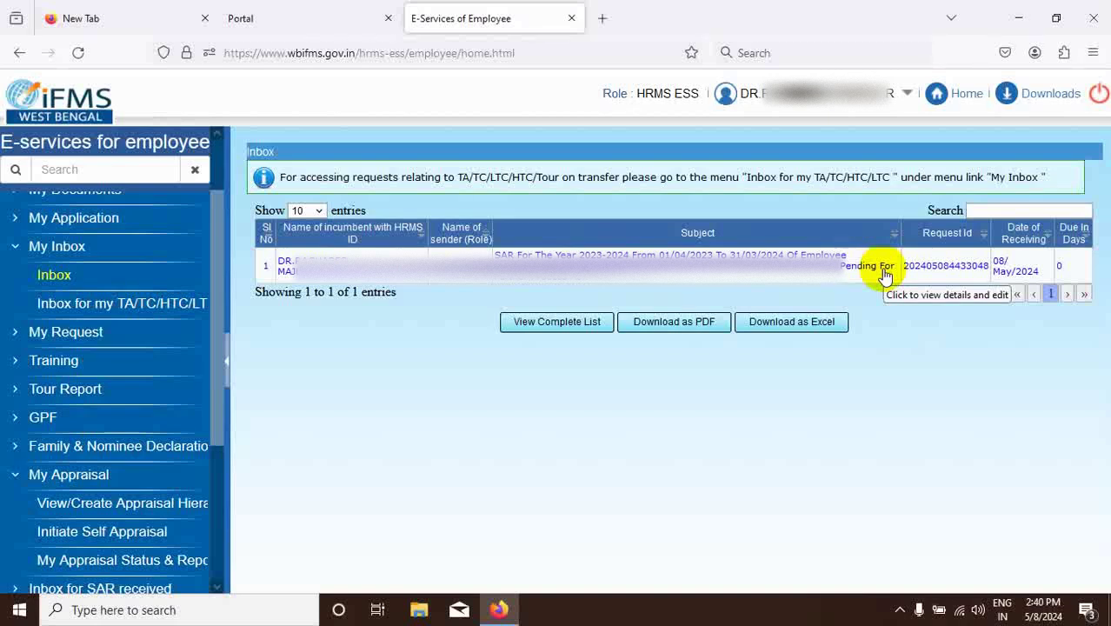
- Reload the general inbox and open the pending SAR for the year 2023-2024
left_click(68, 250)
left_click(66, 252)
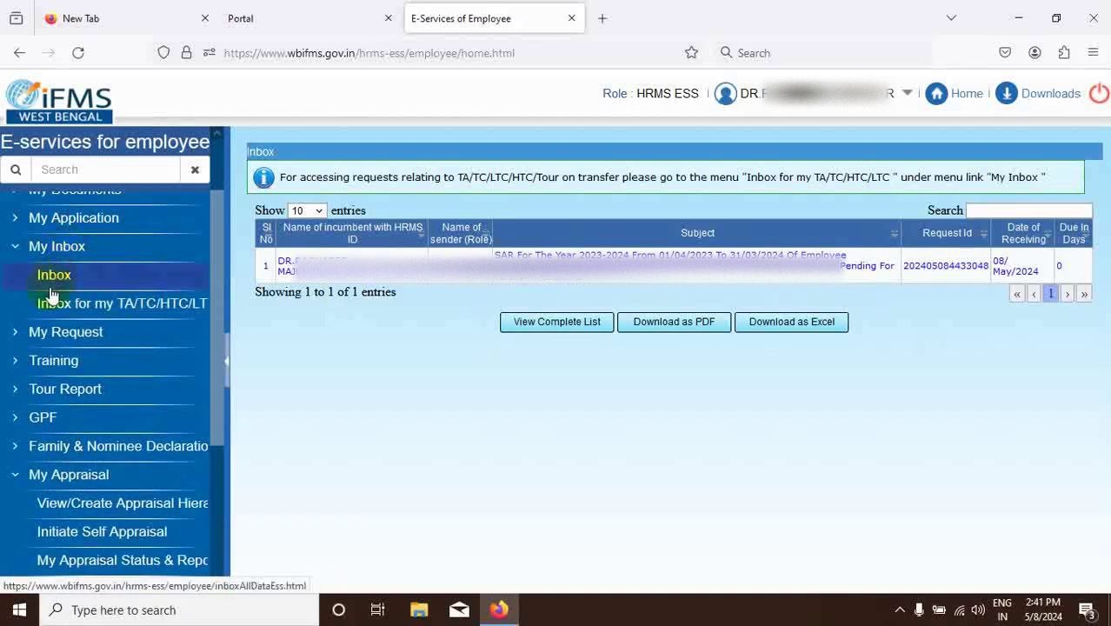
left_click(53, 286)
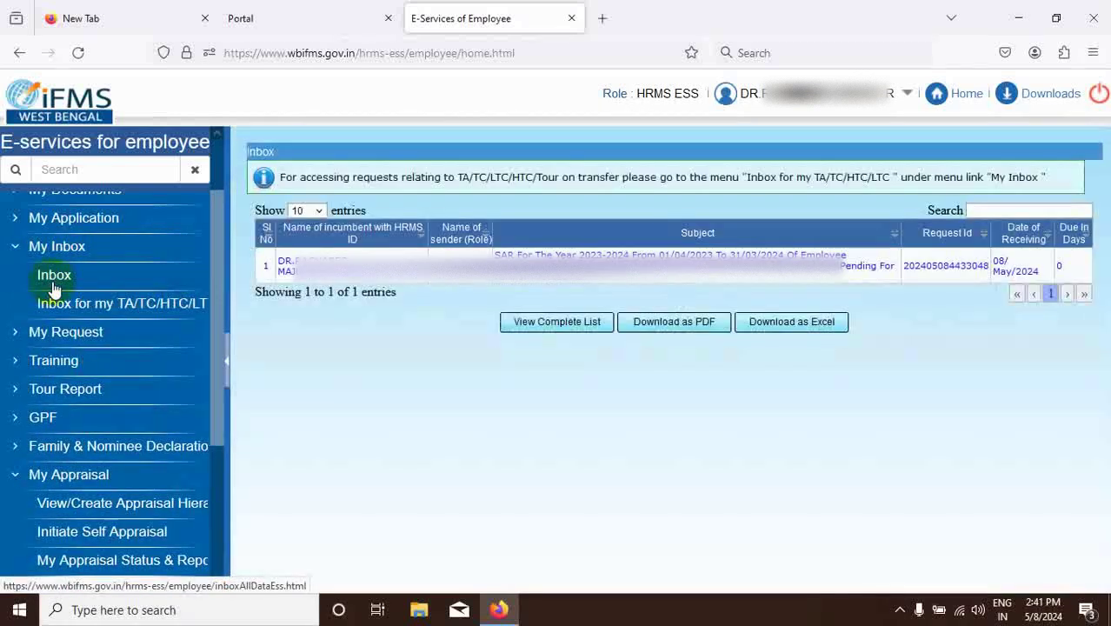
left_click(611, 280)
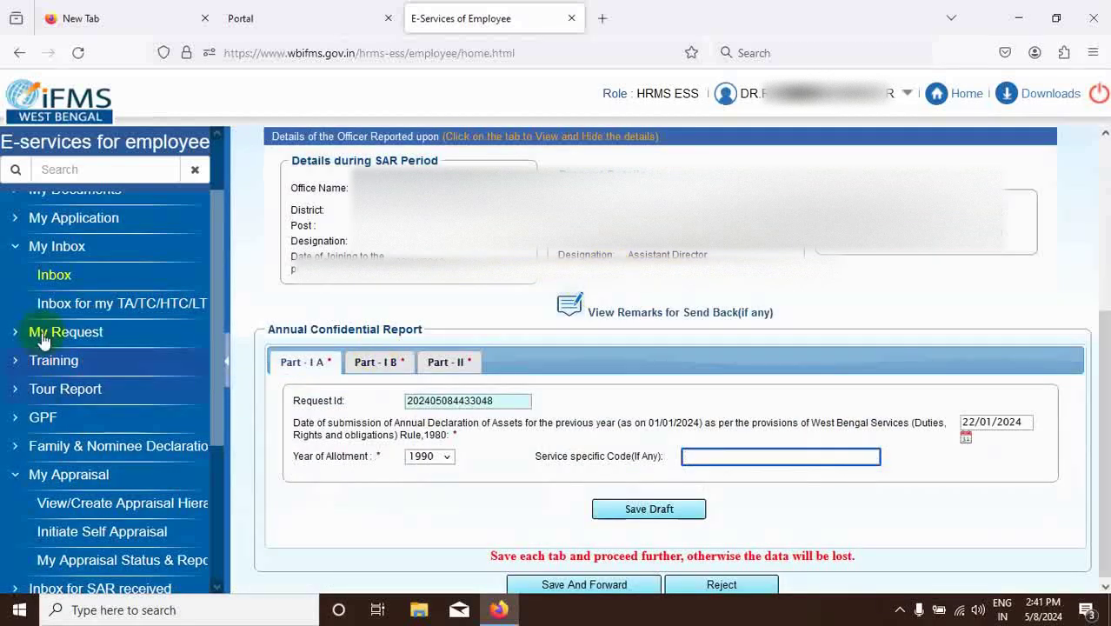
- Reopen the 2023-2024 SAR from the inbox and review its Part - I B and Part - II down to the end of the form
left_click(54, 276)
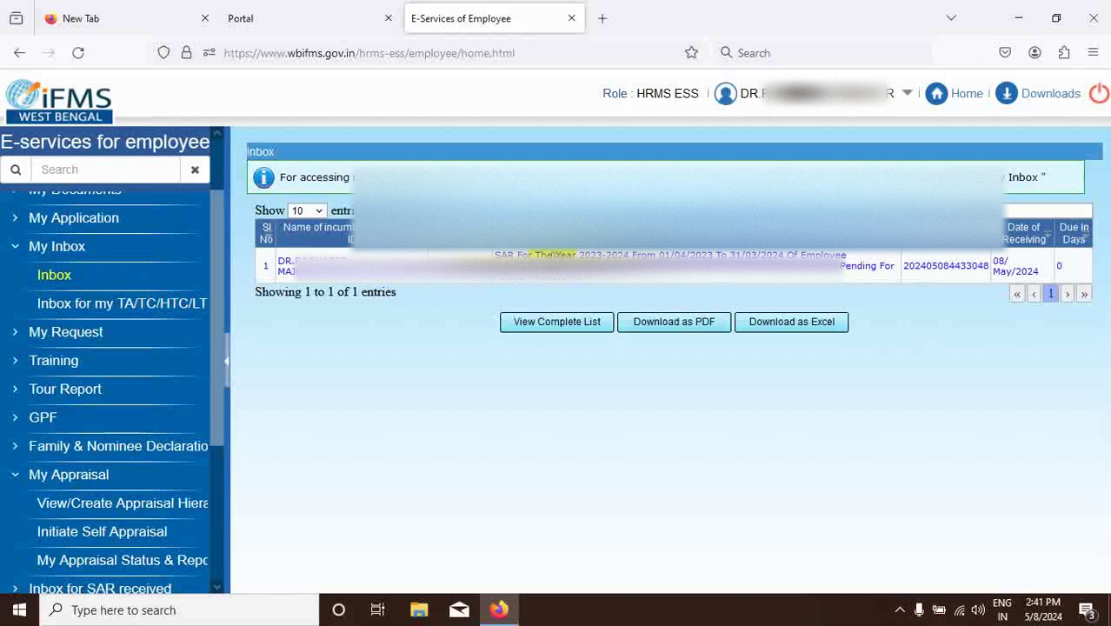
left_click(552, 255)
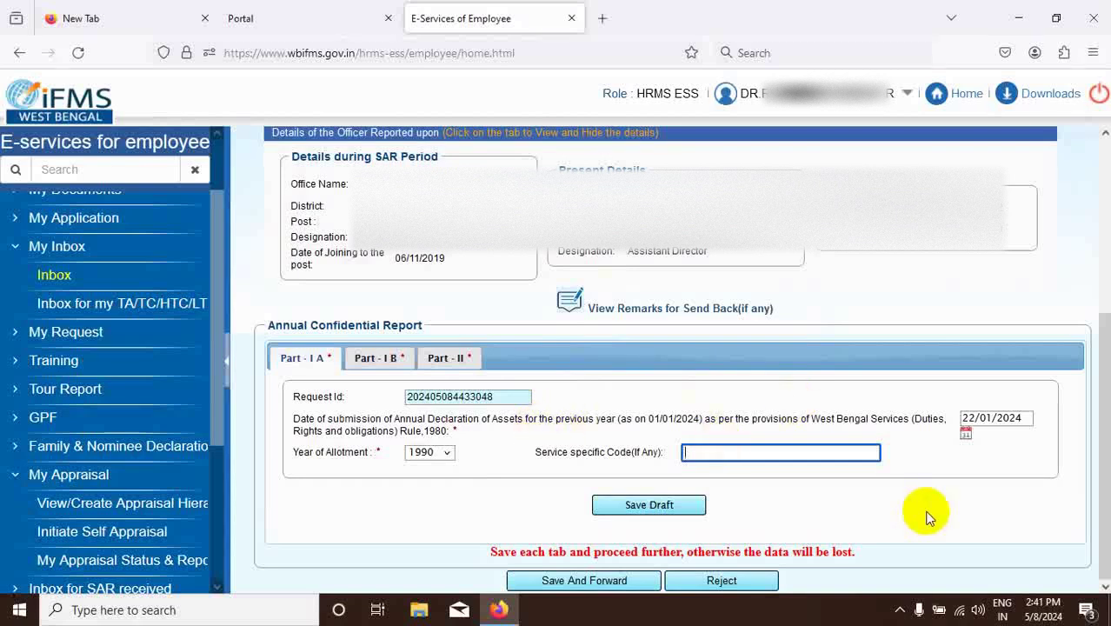
left_click(378, 359)
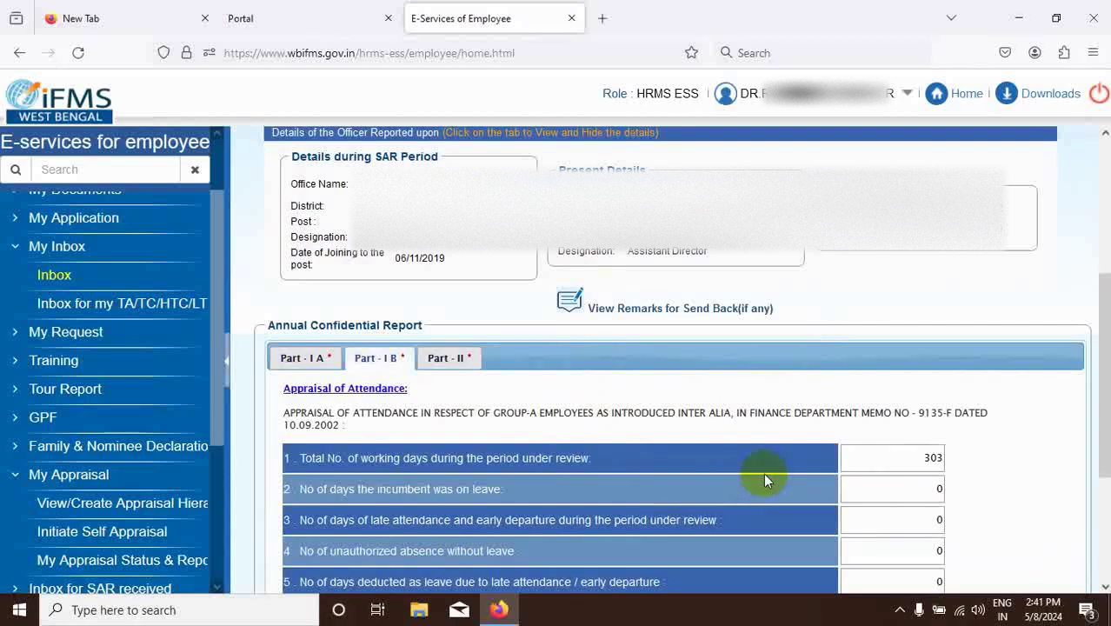
left_click(456, 363)
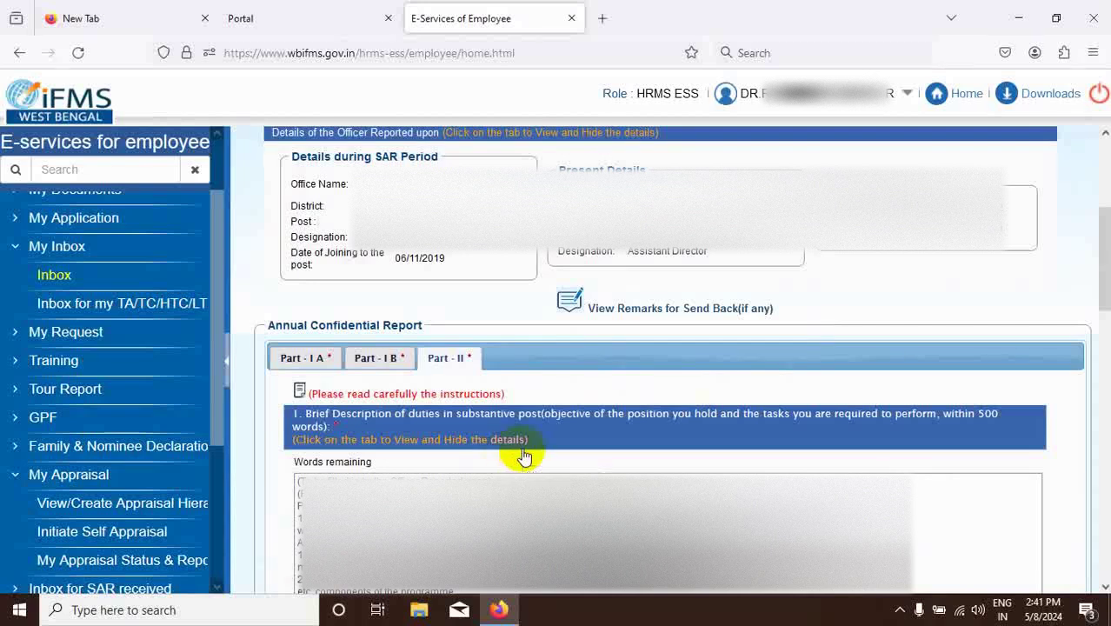
left_click_drag(1098, 281, 1100, 567)
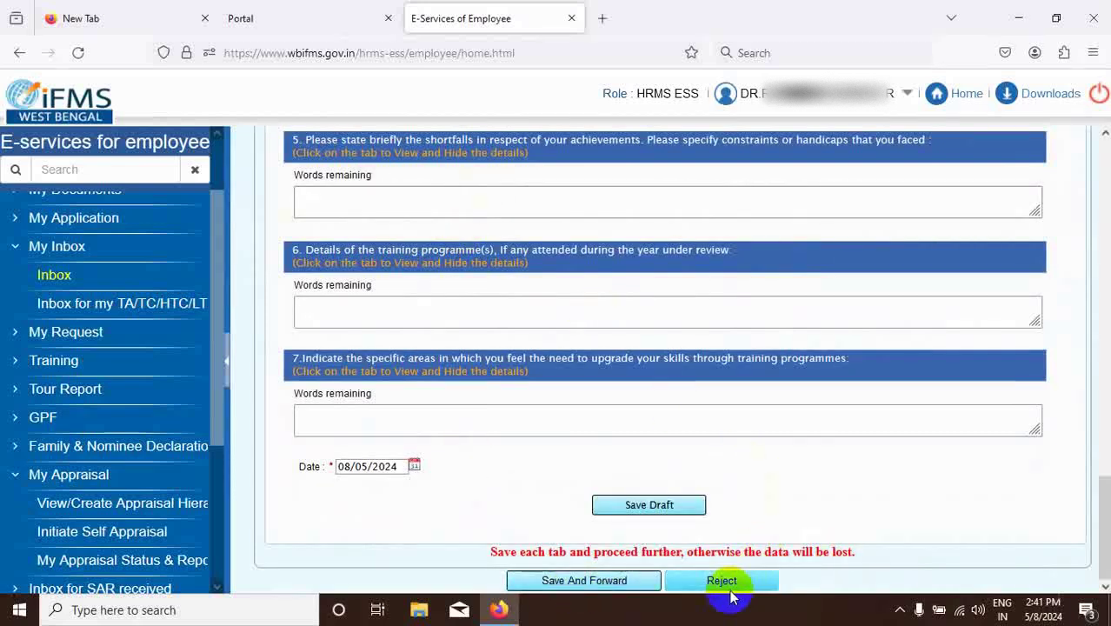
left_click(481, 415)
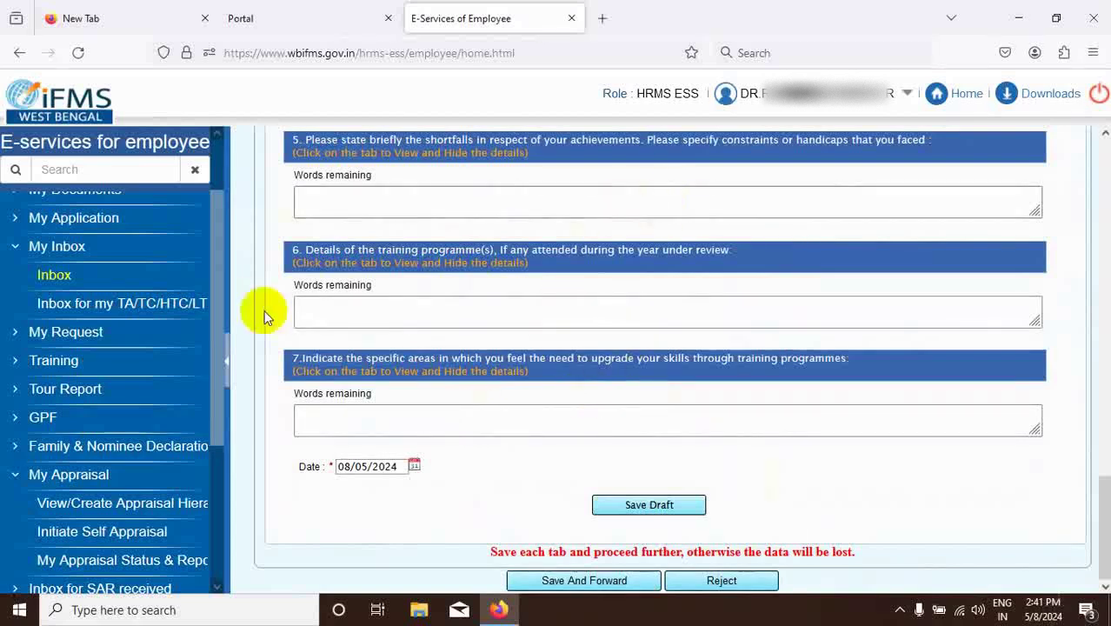
- Display the appraiser's inbox for SARs received from other employees
left_click(53, 280)
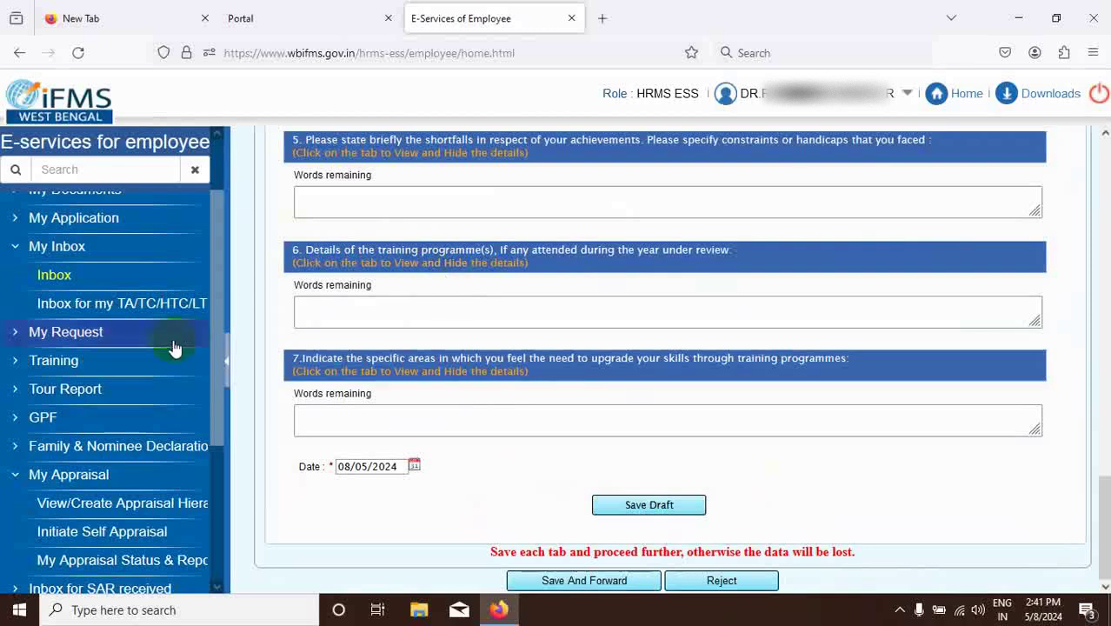
scroll(169, 347, "down", 2)
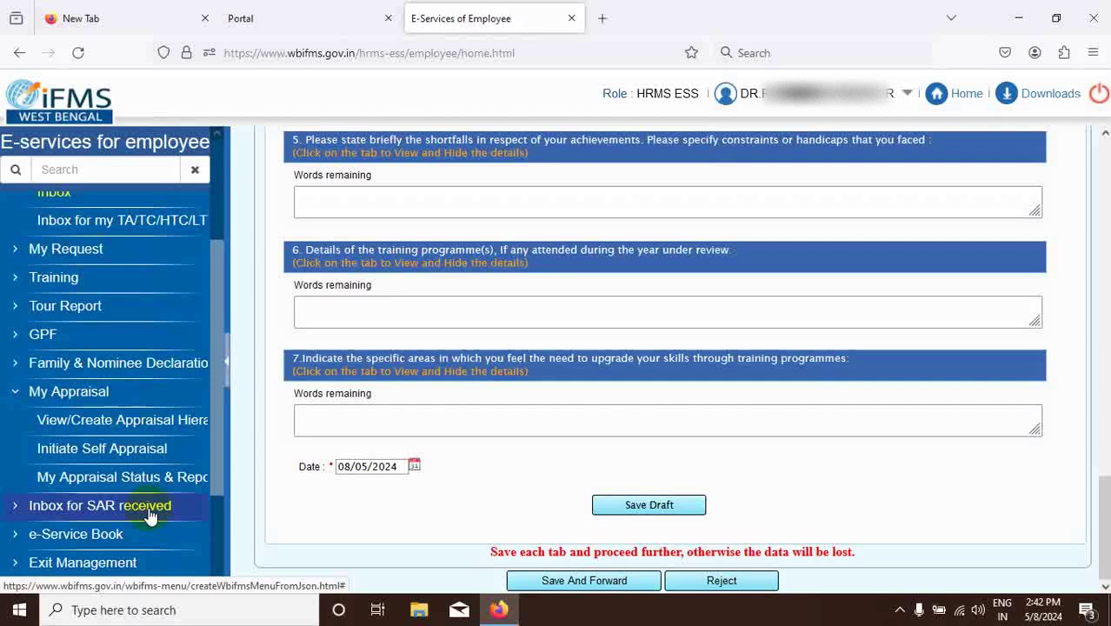
left_click(102, 511)
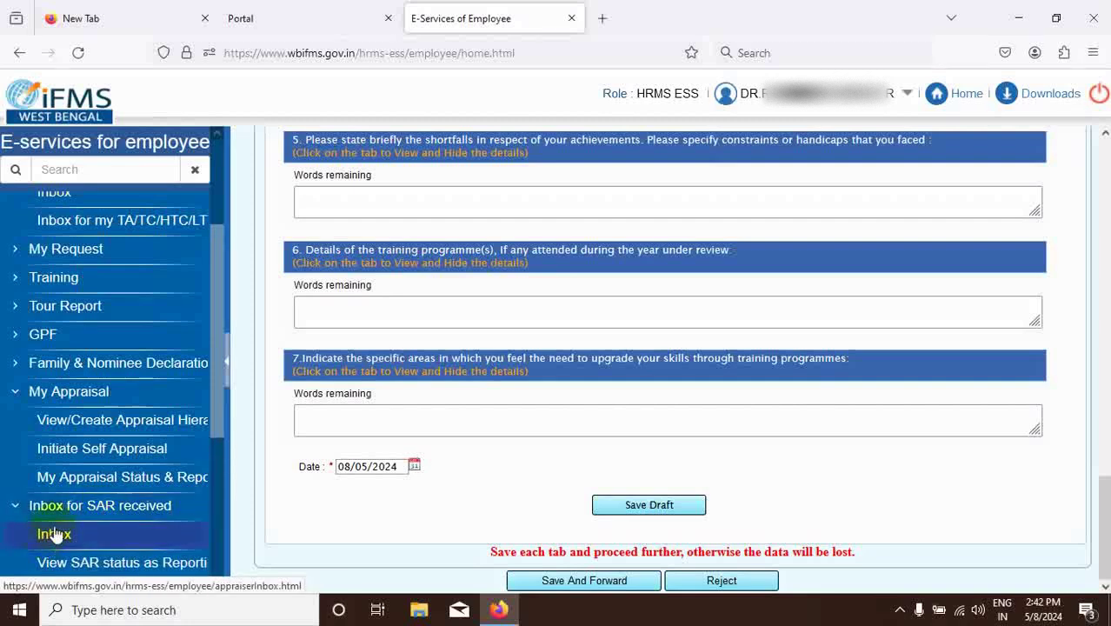
left_click(59, 538)
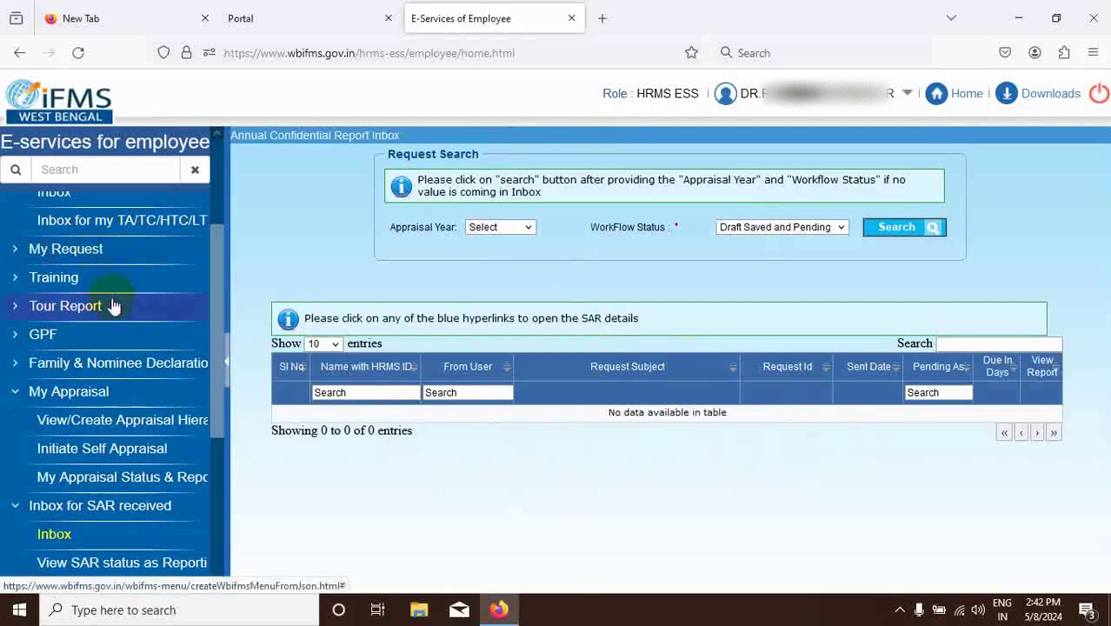
- Return to the general inbox under My Inbox and open the 2023-2024 SAR form
scroll(111, 304, "up", 2)
left_click(57, 339)
left_click(58, 344)
left_click(52, 358)
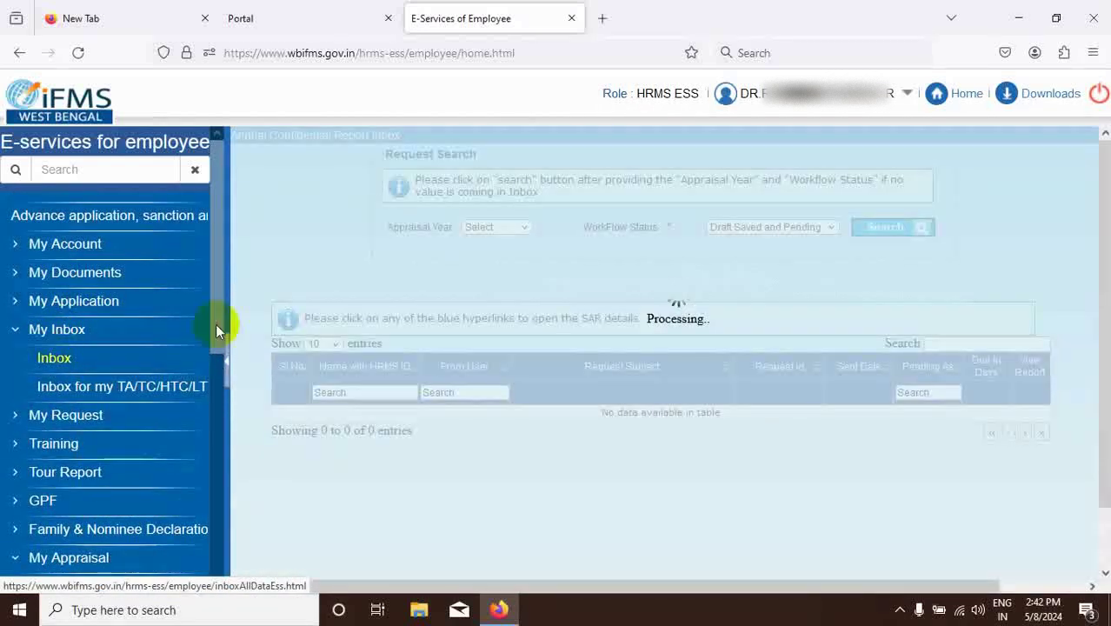
left_click(534, 262)
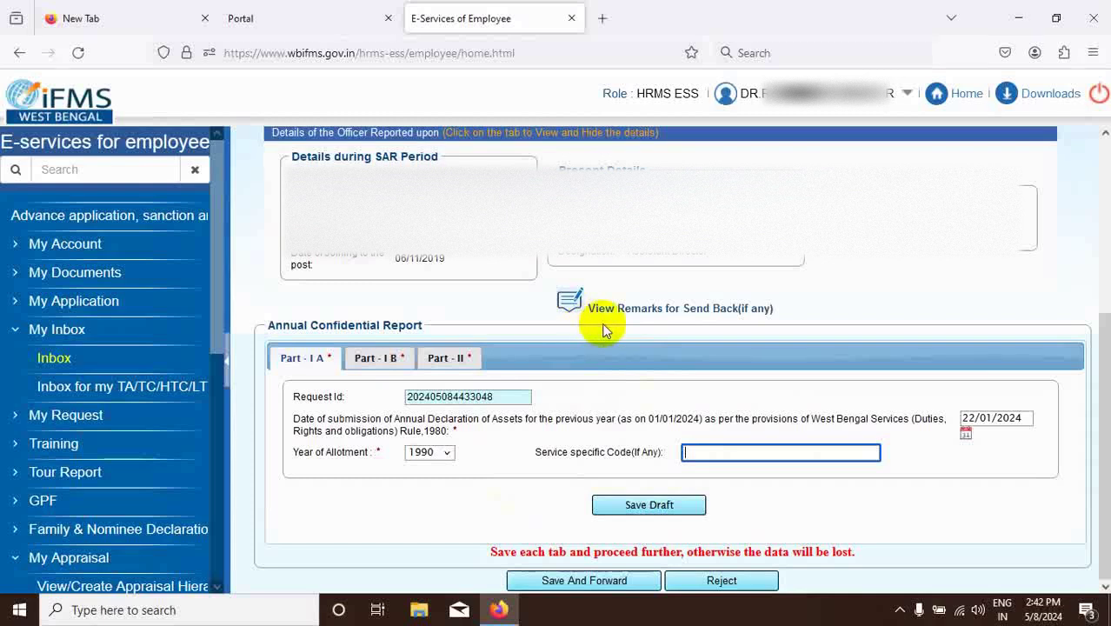
- Search the appraisal hierarchy details again for the appraisal year 2023-2024
scroll(87, 400, "down", 4)
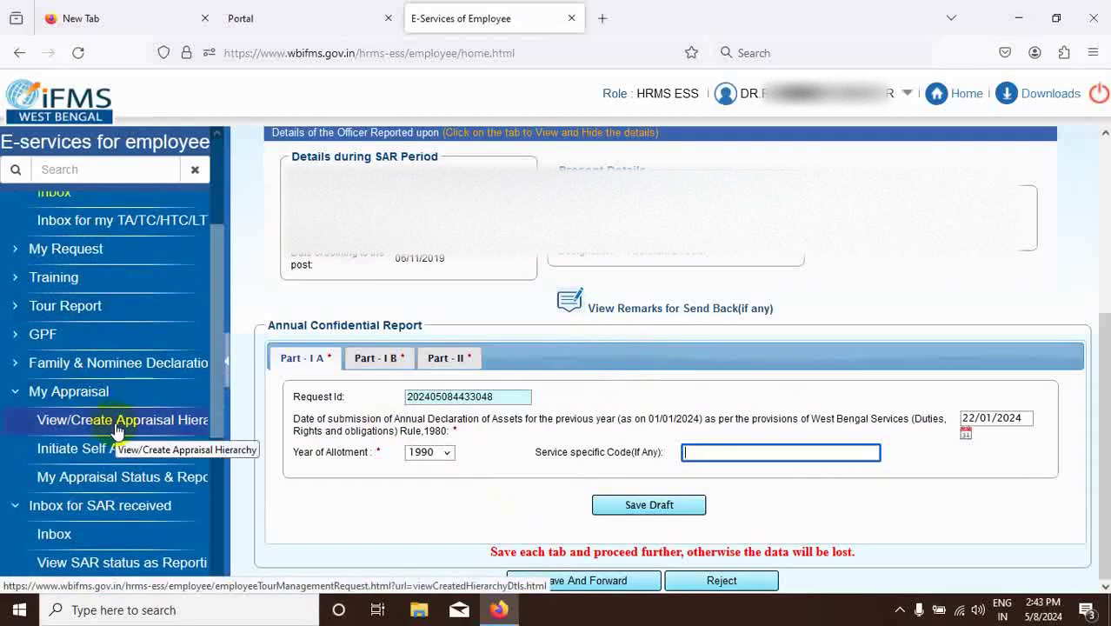
left_click(118, 420)
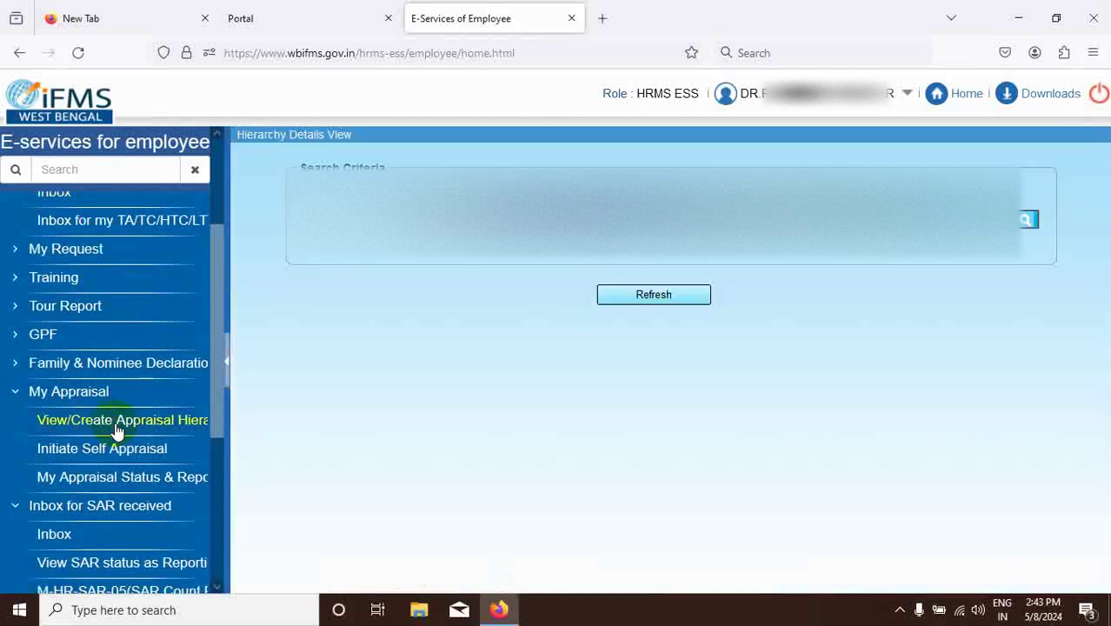
left_click(473, 219)
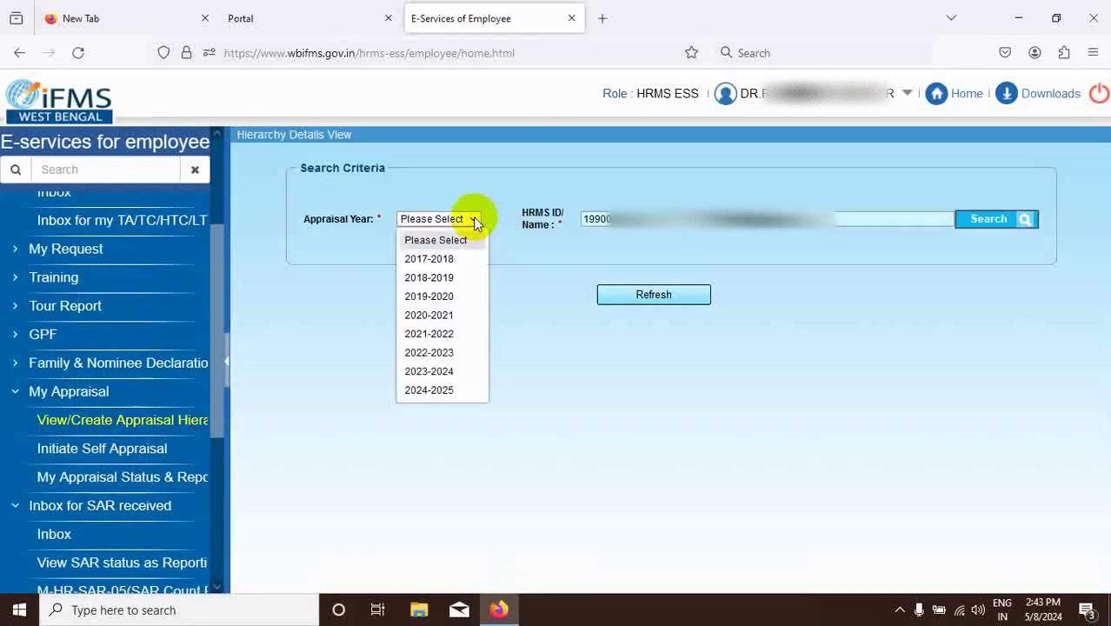
left_click(442, 369)
left_click(970, 218)
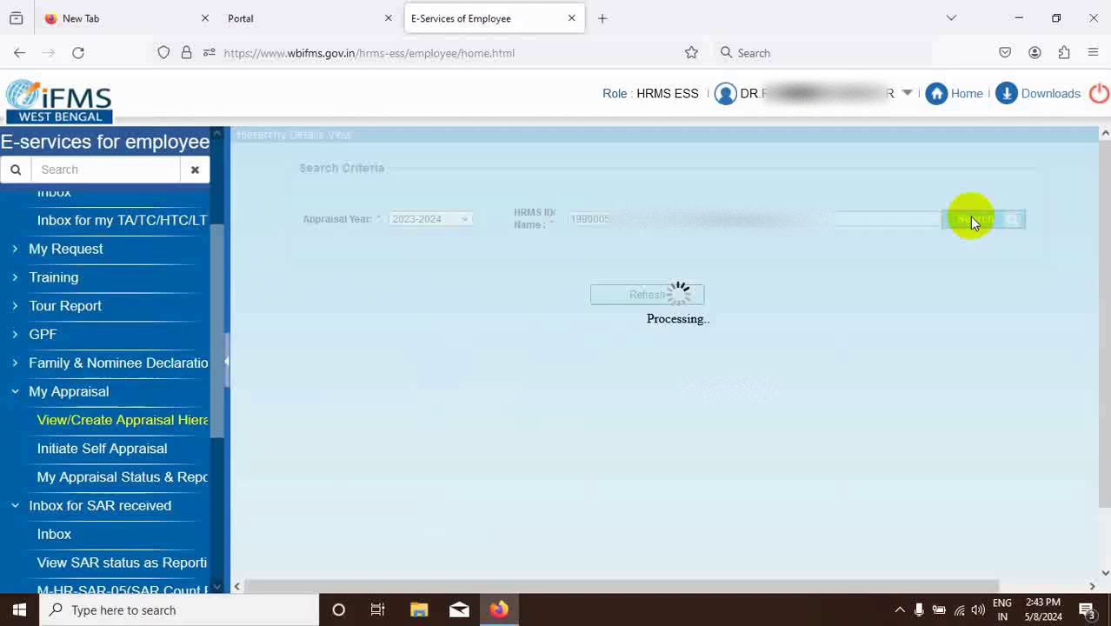